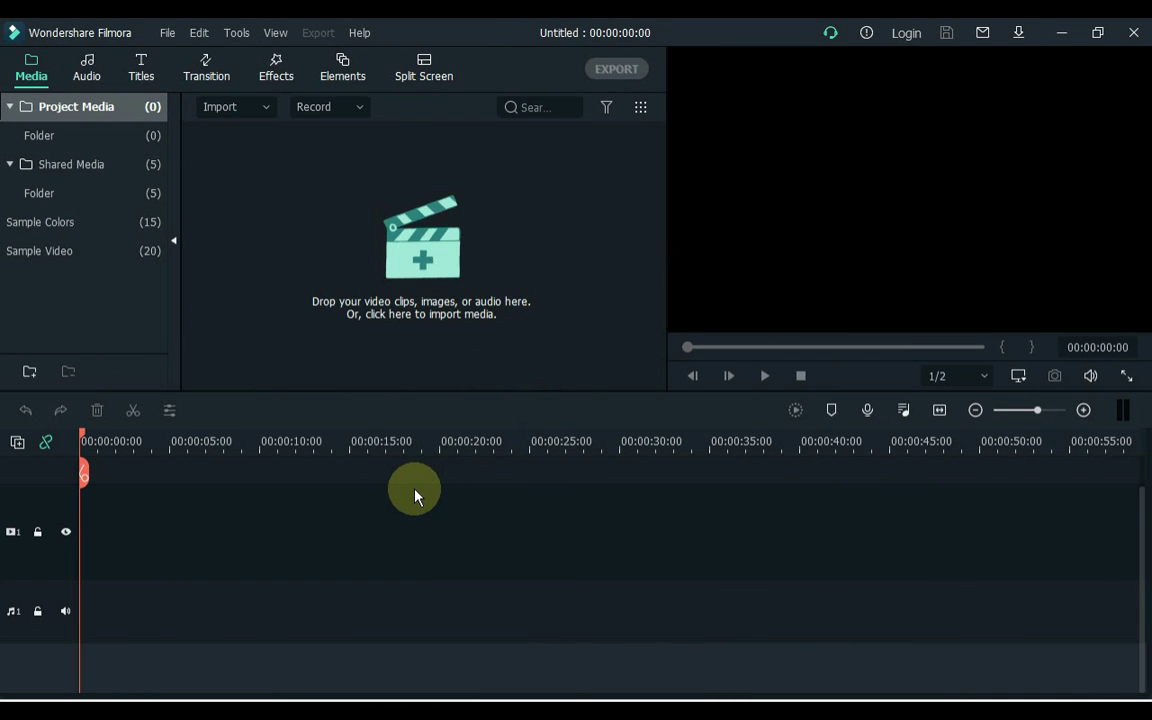
Step: Open Filmora's Preferences from the File menu on the Performance tab
{"action": "left_click", "coordinate": [170, 33]}
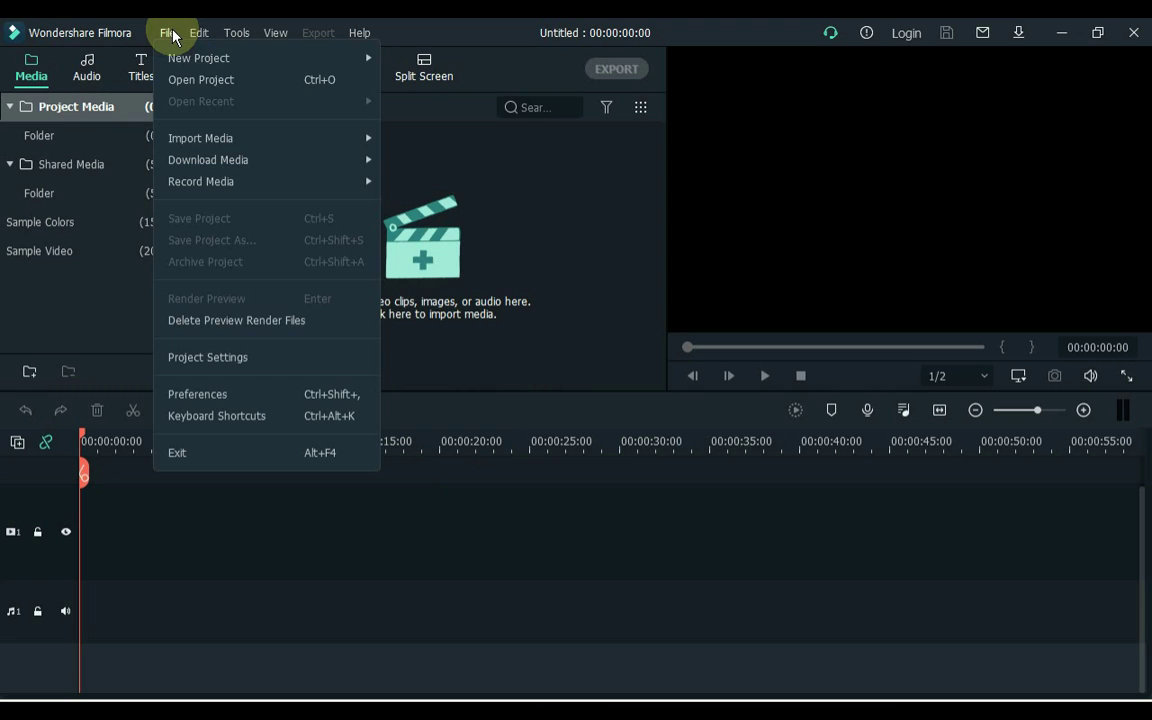
{"action": "left_click", "coordinate": [197, 397]}
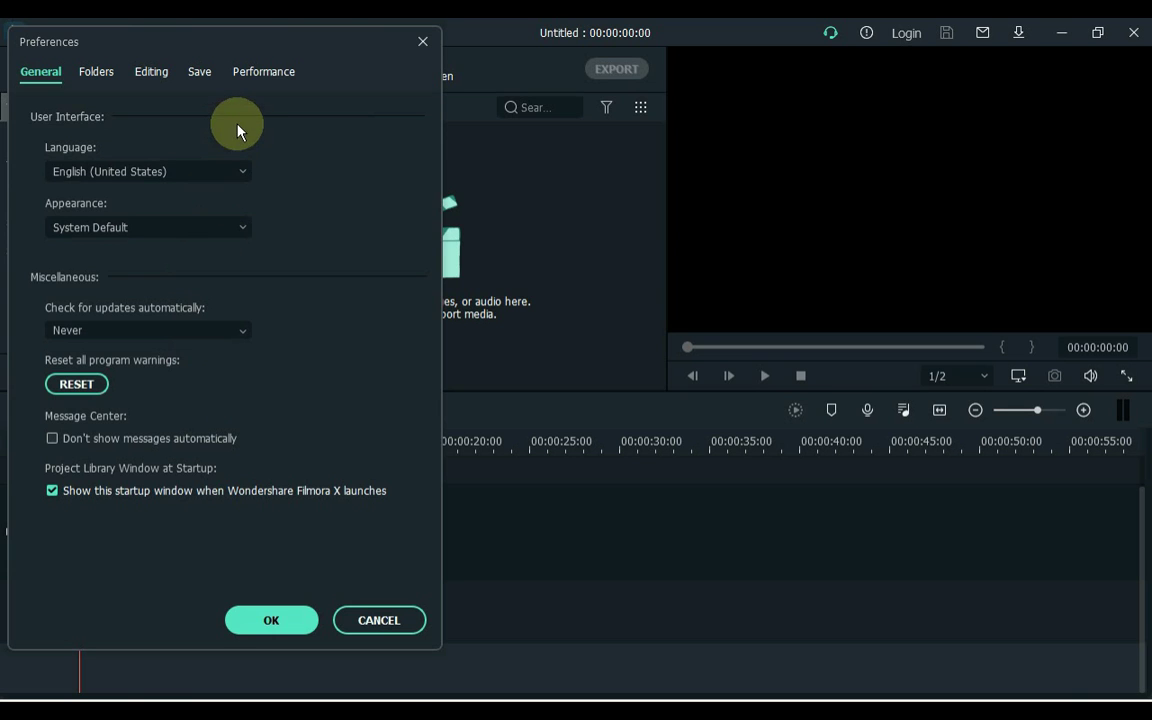
{"action": "left_click", "coordinate": [260, 72]}
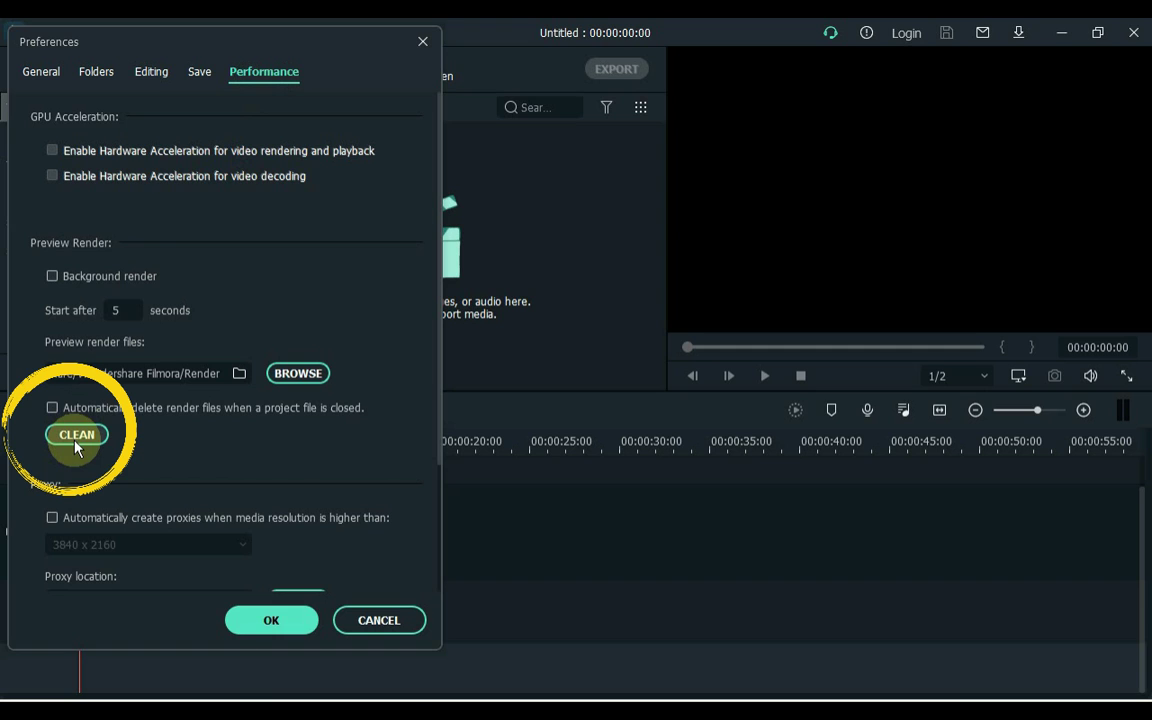
Step: Delete all preview render files, confirming with Yes
{"action": "left_click", "coordinate": [75, 441]}
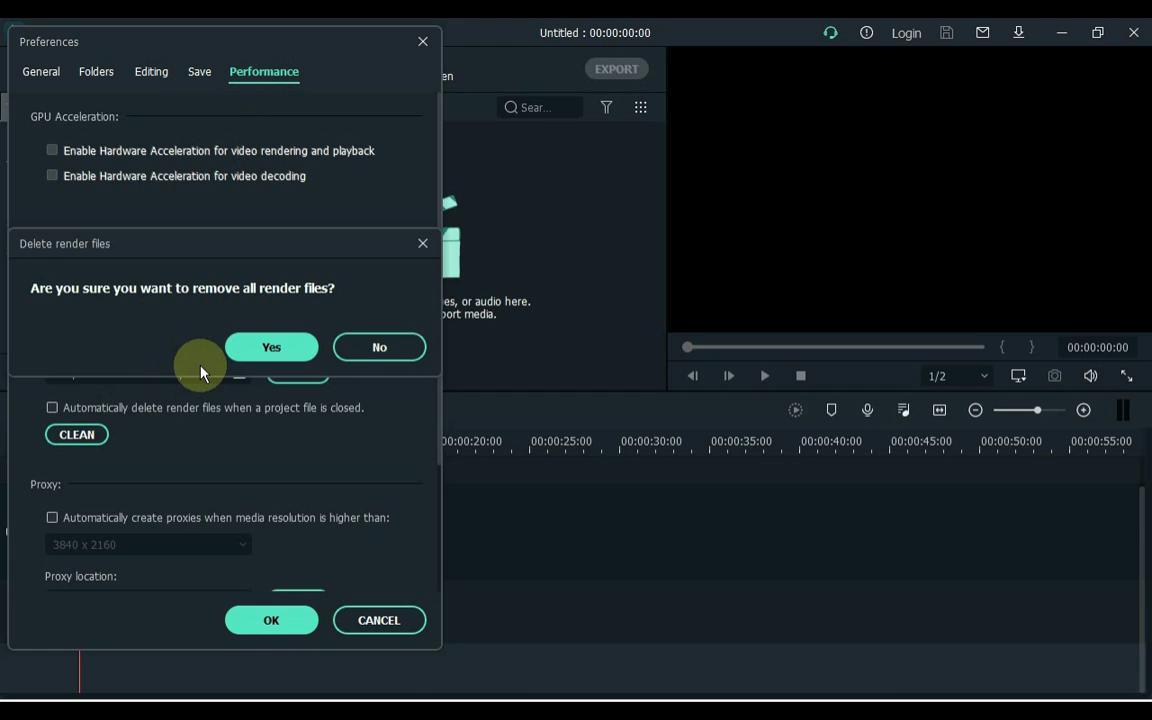
{"action": "left_click", "coordinate": [260, 350]}
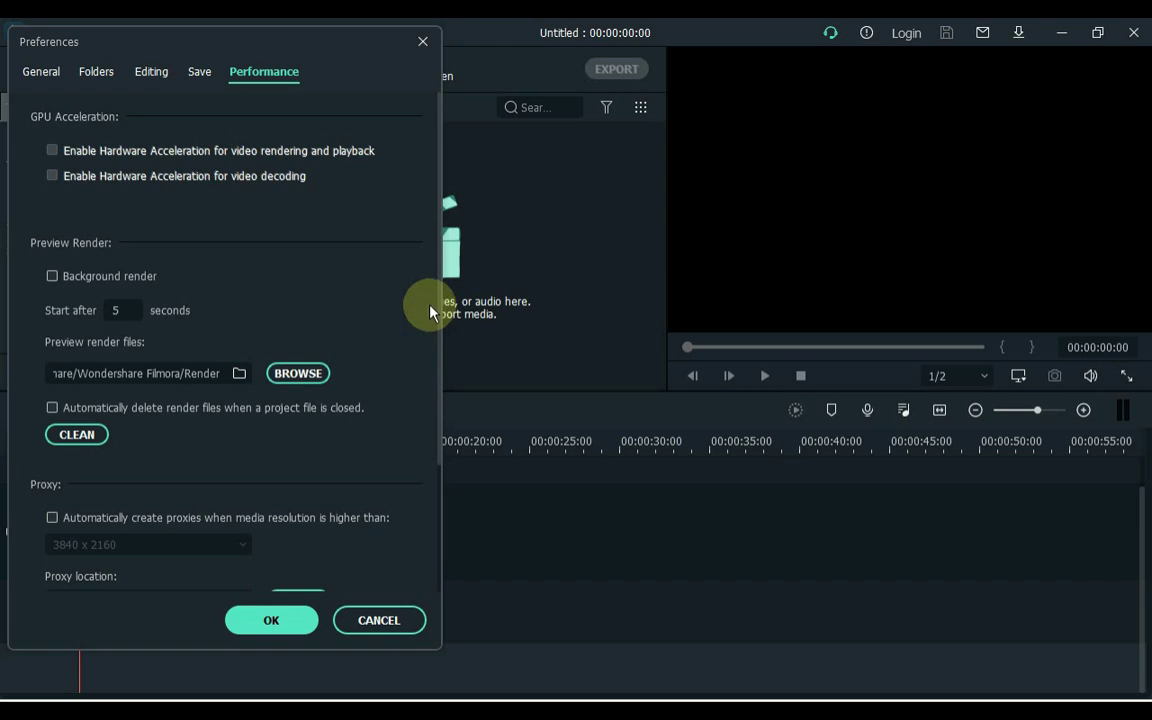
{"action": "left_click_drag", "start_coordinate": [438, 298], "coordinate": [440, 472]}
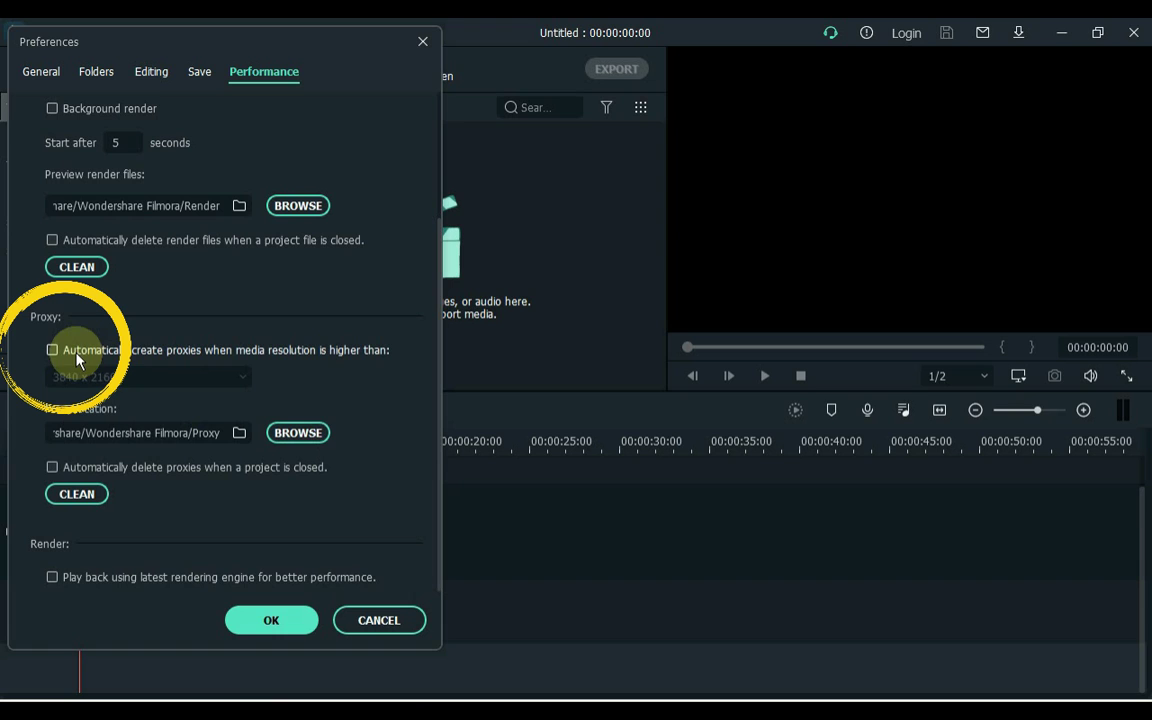
Step: Enable automatic proxy creation above 1280 x 720 and request removal of all proxy files
{"action": "left_click", "coordinate": [52, 350]}
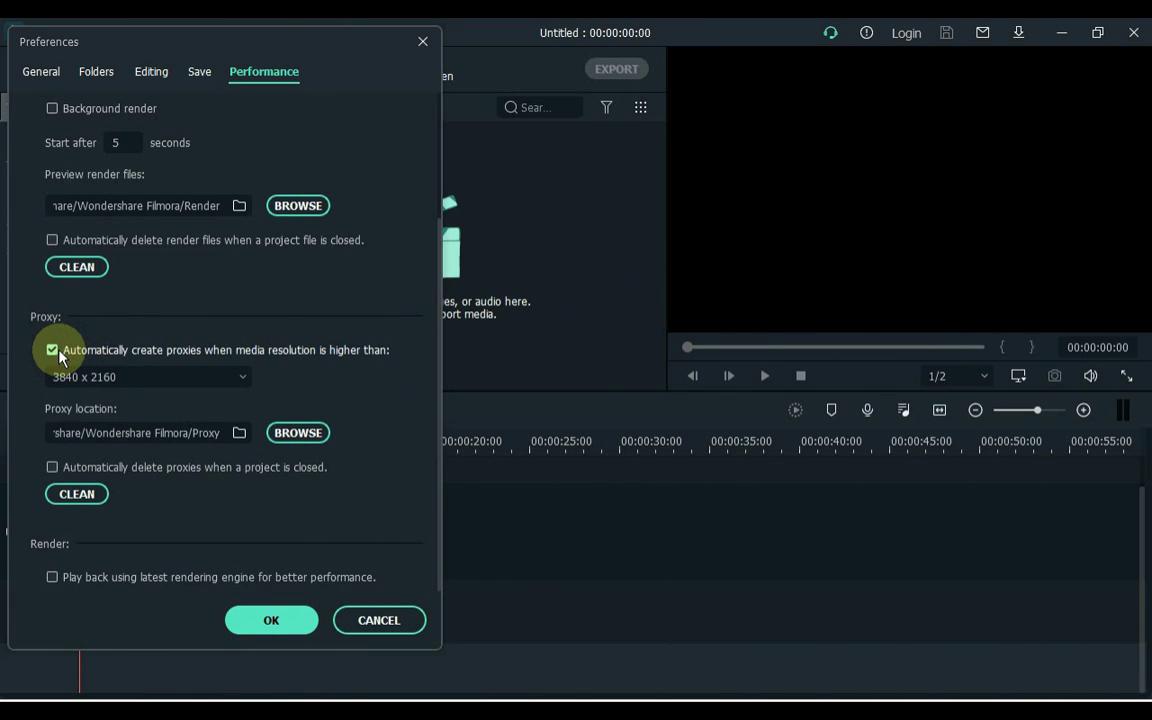
{"action": "left_click", "coordinate": [143, 377]}
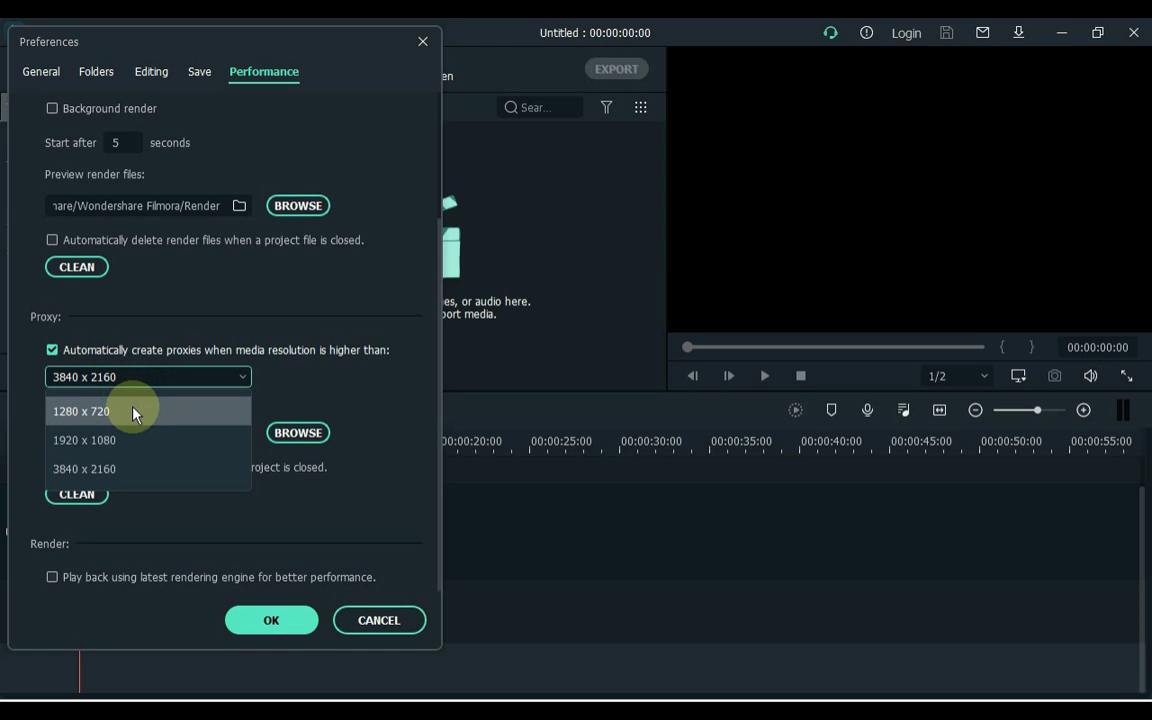
{"action": "left_click", "coordinate": [134, 412]}
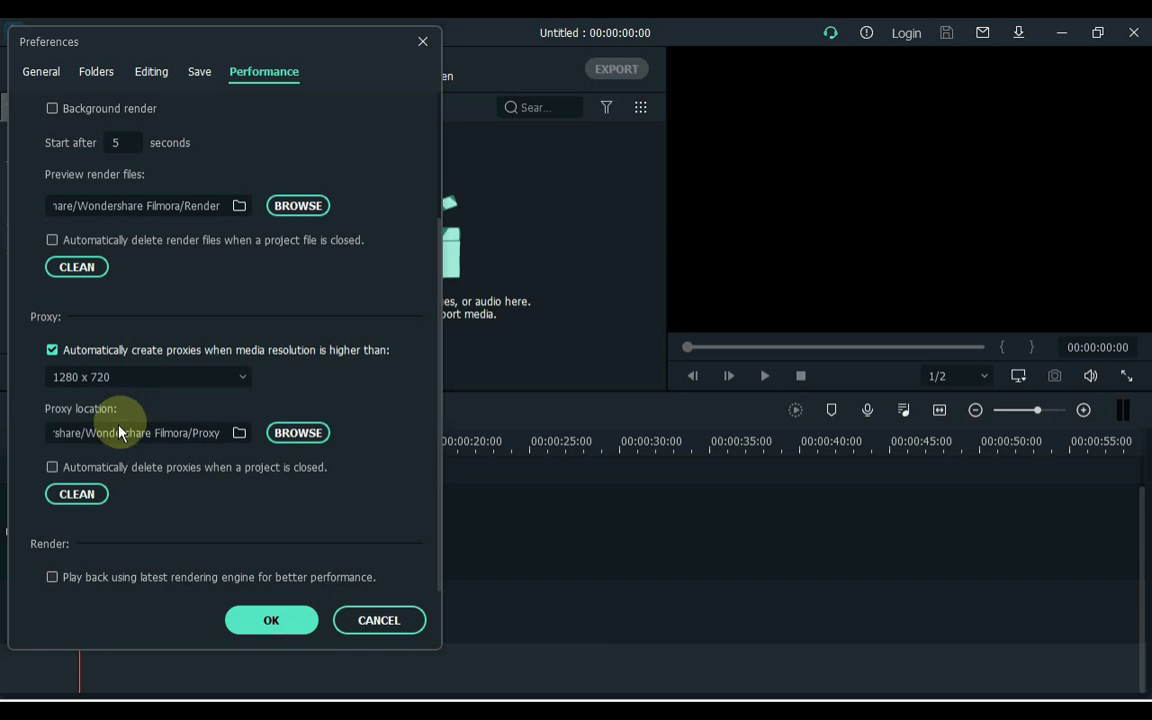
{"action": "left_click", "coordinate": [80, 495]}
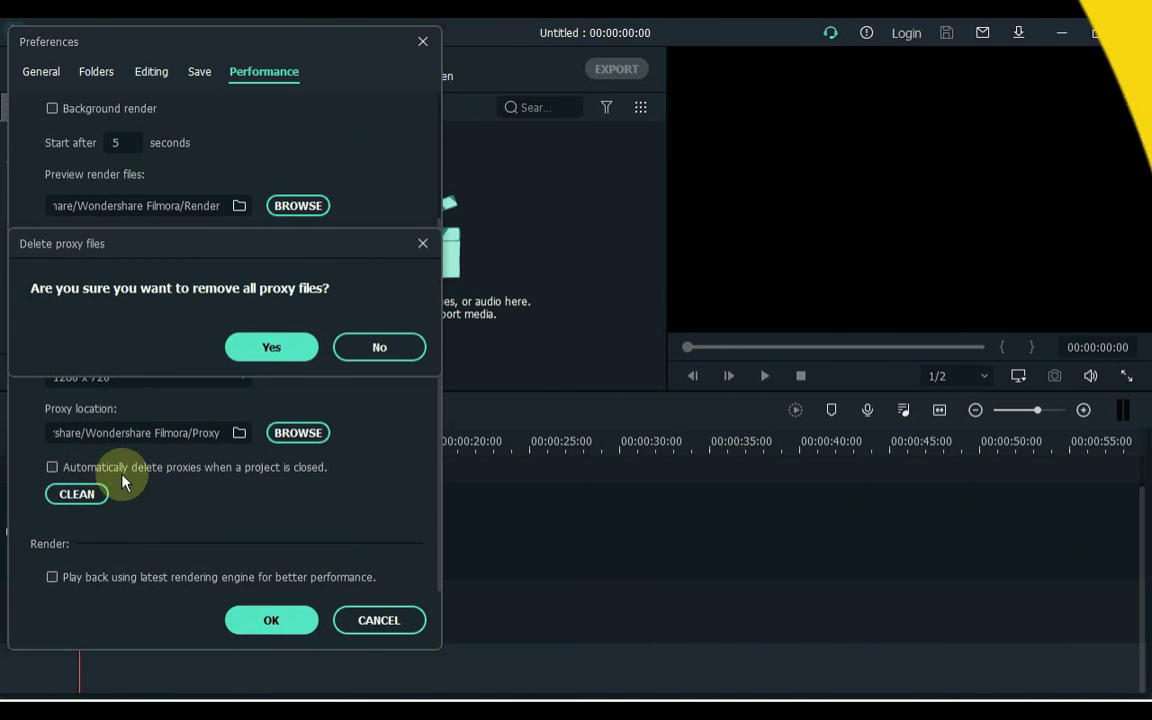
Step: Confirm proxy deletion, enable playback with the latest rendering engine, and save the preferences
{"action": "left_click", "coordinate": [259, 350]}
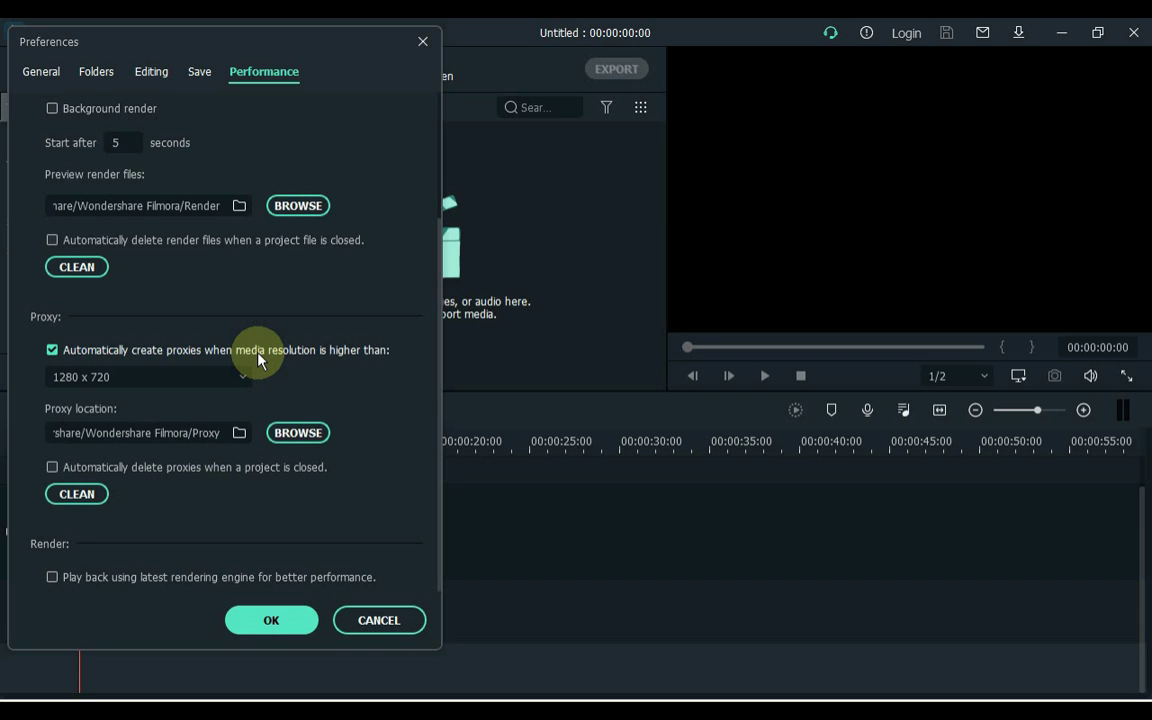
{"action": "left_click", "coordinate": [53, 578]}
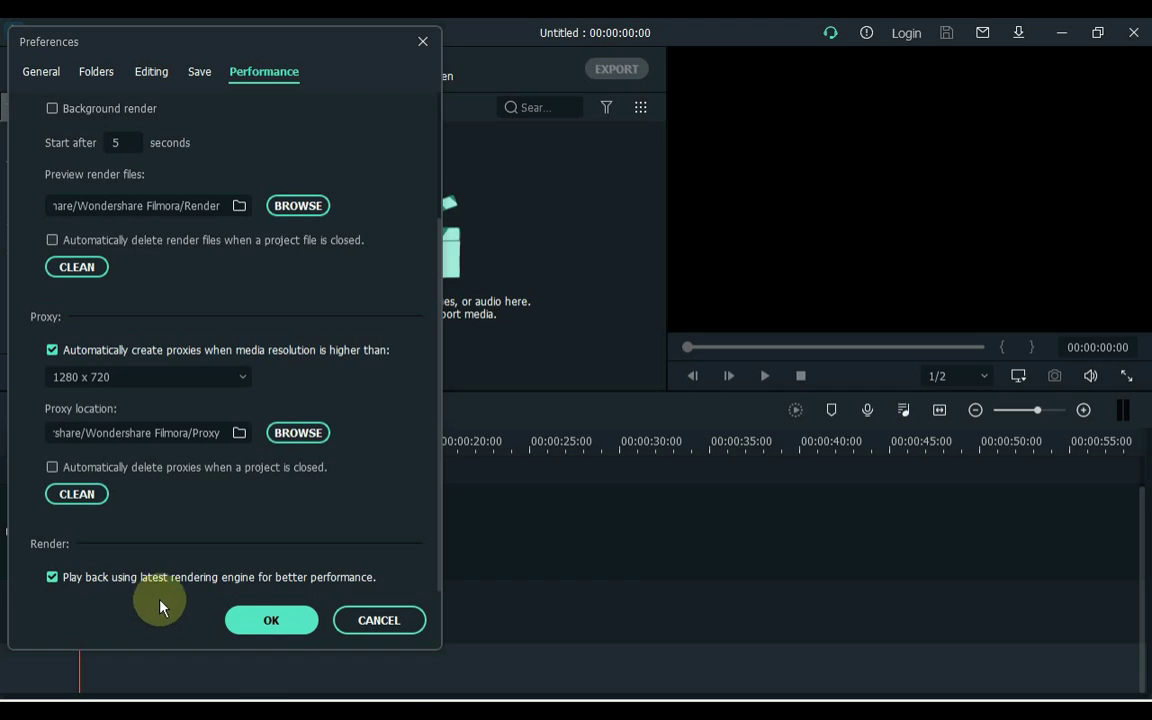
{"action": "left_click", "coordinate": [247, 622]}
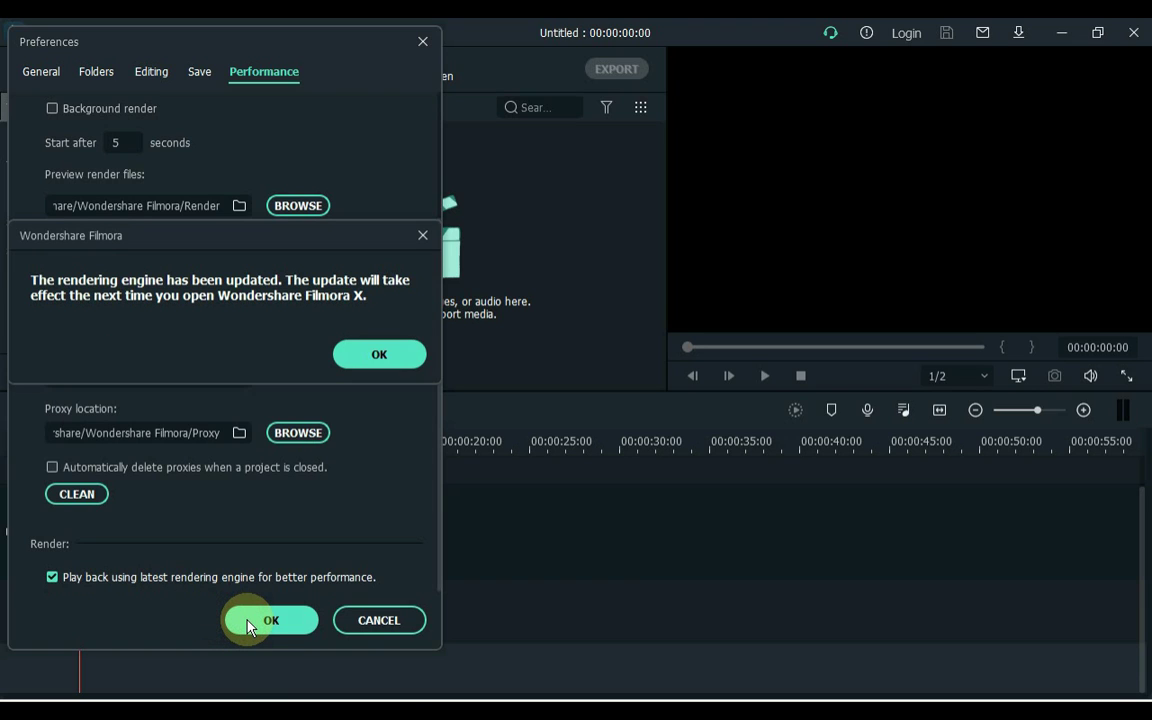
{"action": "left_click", "coordinate": [380, 358]}
{"action": "key", "text": "Return"}
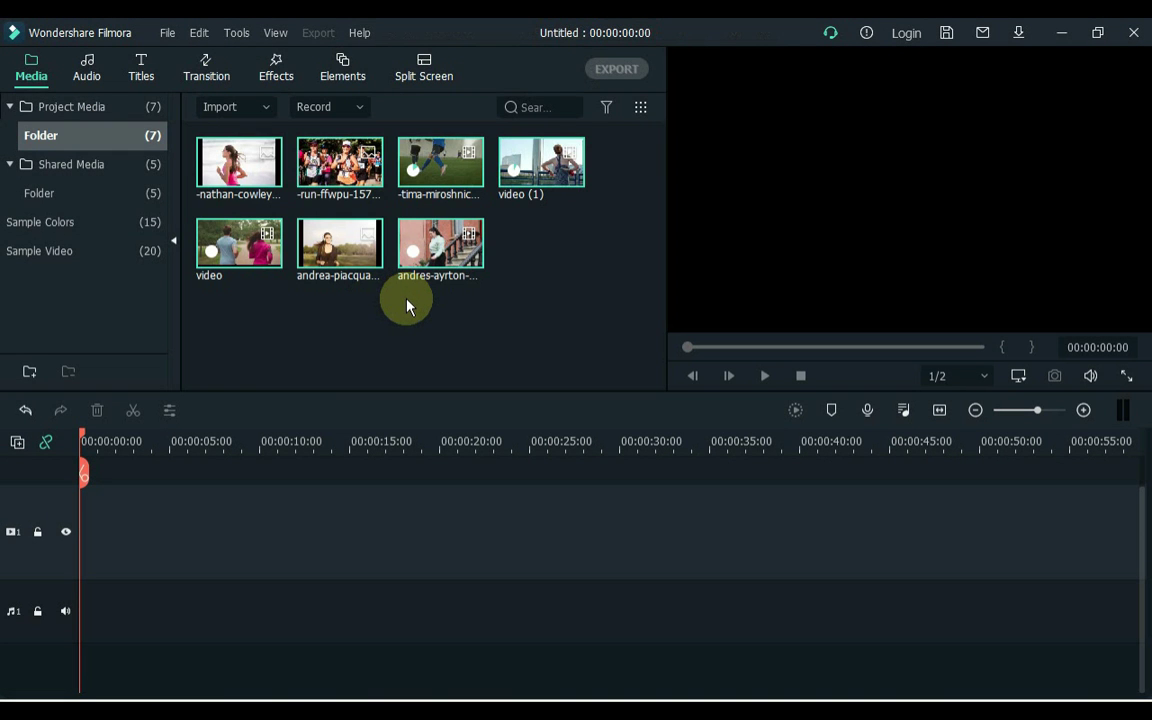
Step: Render a preview of the whole timeline of seven clips and titles
{"action": "left_click", "coordinate": [407, 305]}
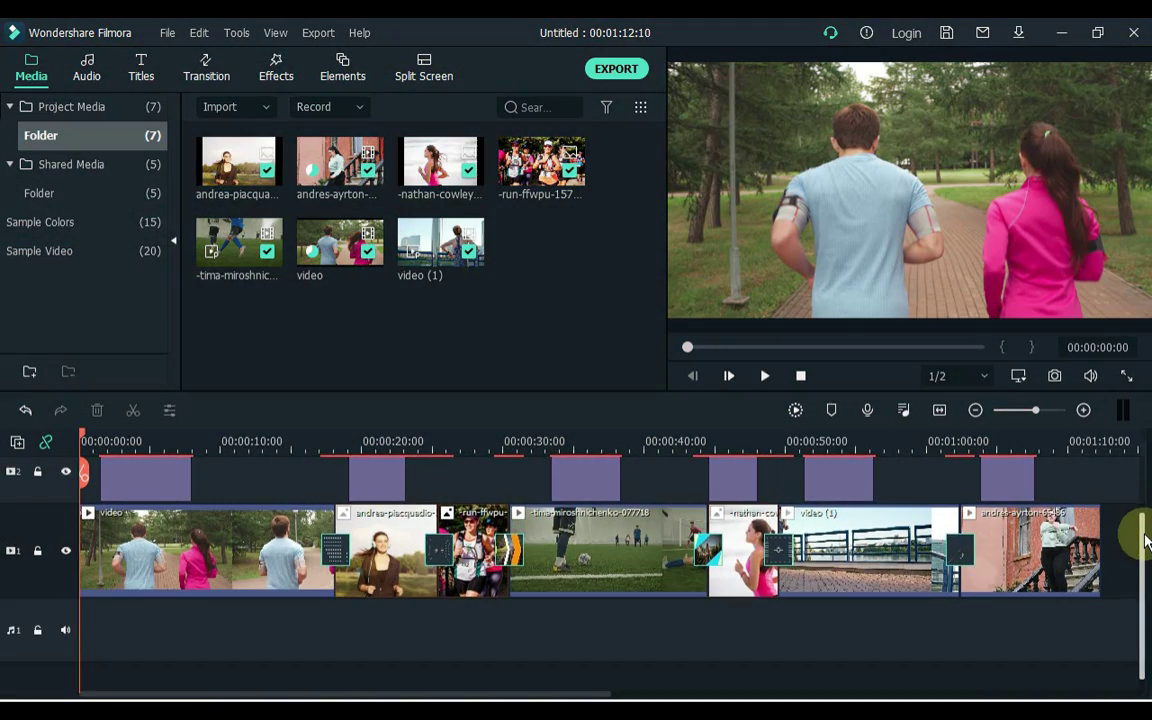
{"action": "left_click_drag", "start_coordinate": [1145, 540], "coordinate": [1145, 480]}
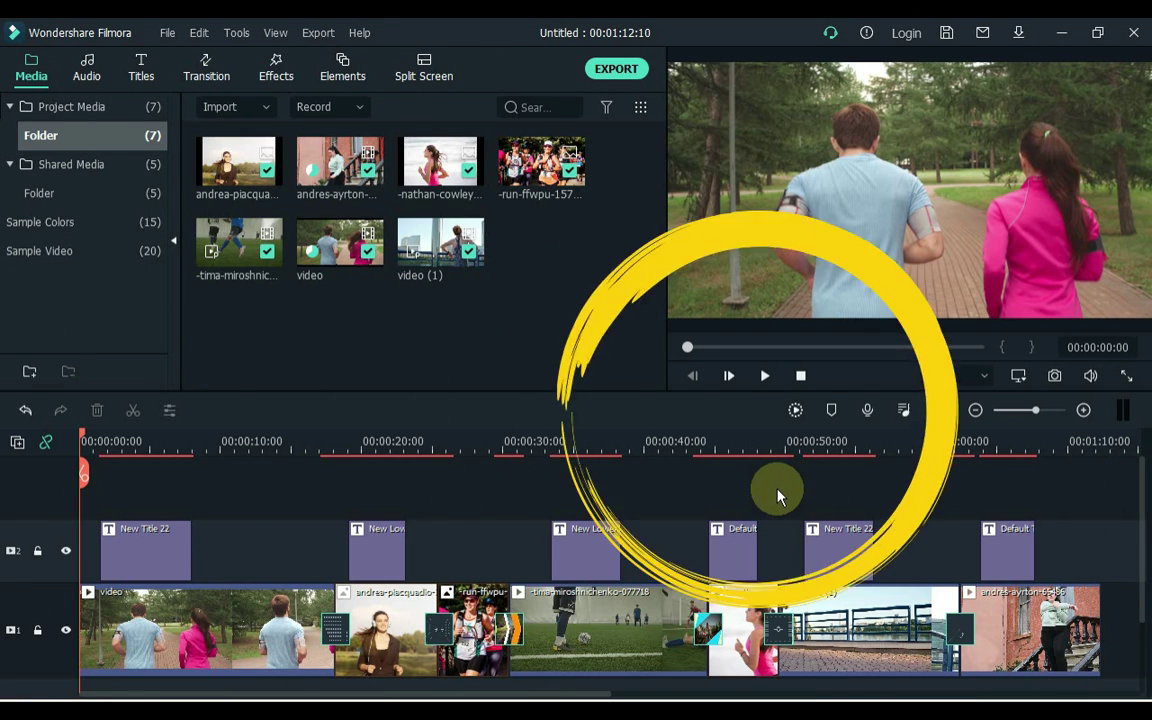
{"action": "left_click", "coordinate": [795, 413]}
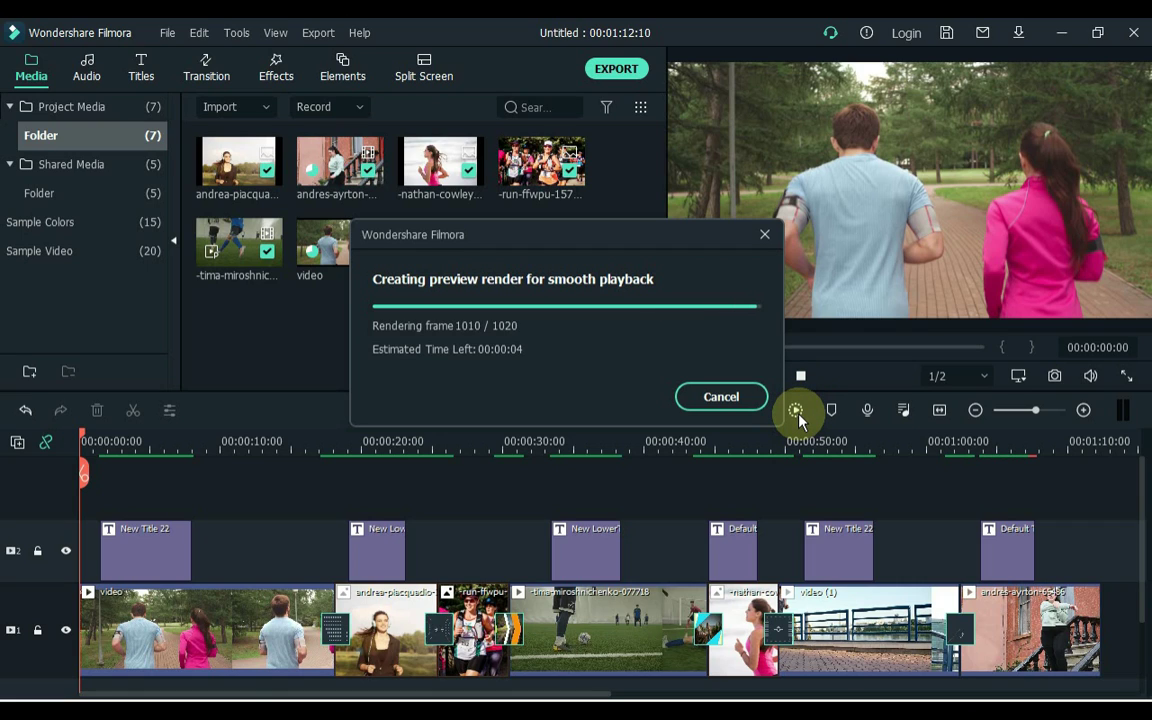
Step: In the MP4 export settings, choose Better quality with the H.264 encoder
{"action": "left_click", "coordinate": [626, 72]}
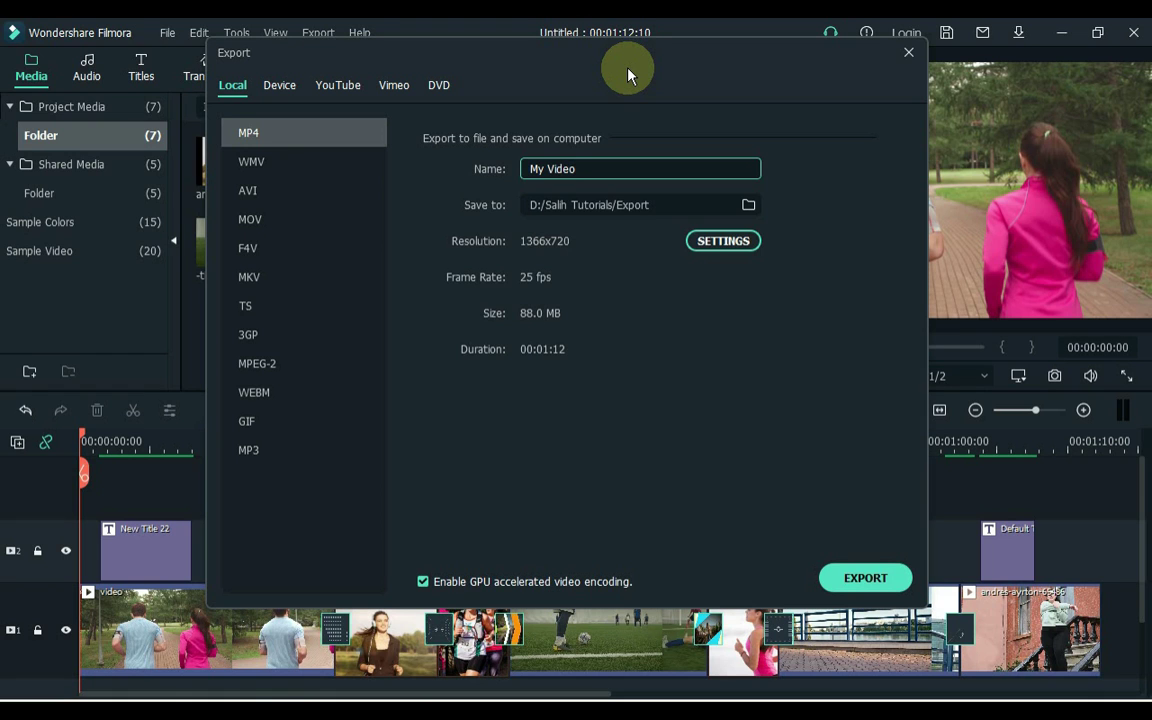
{"action": "left_click", "coordinate": [722, 245]}
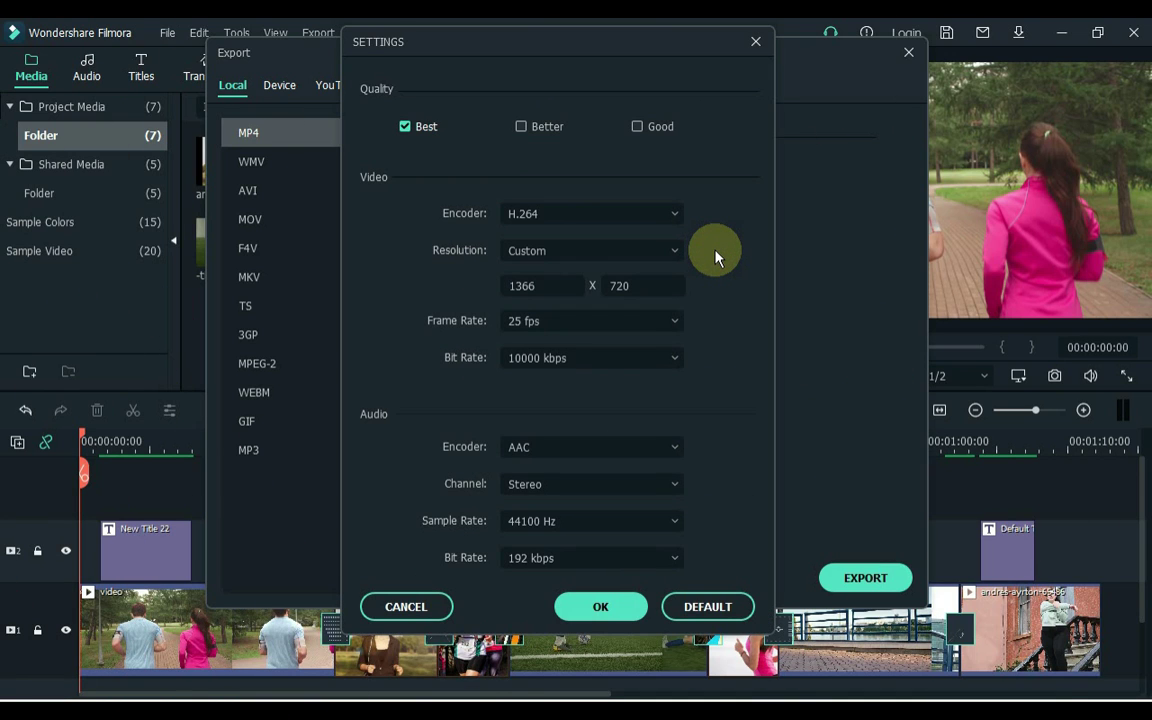
{"action": "left_click", "coordinate": [556, 129]}
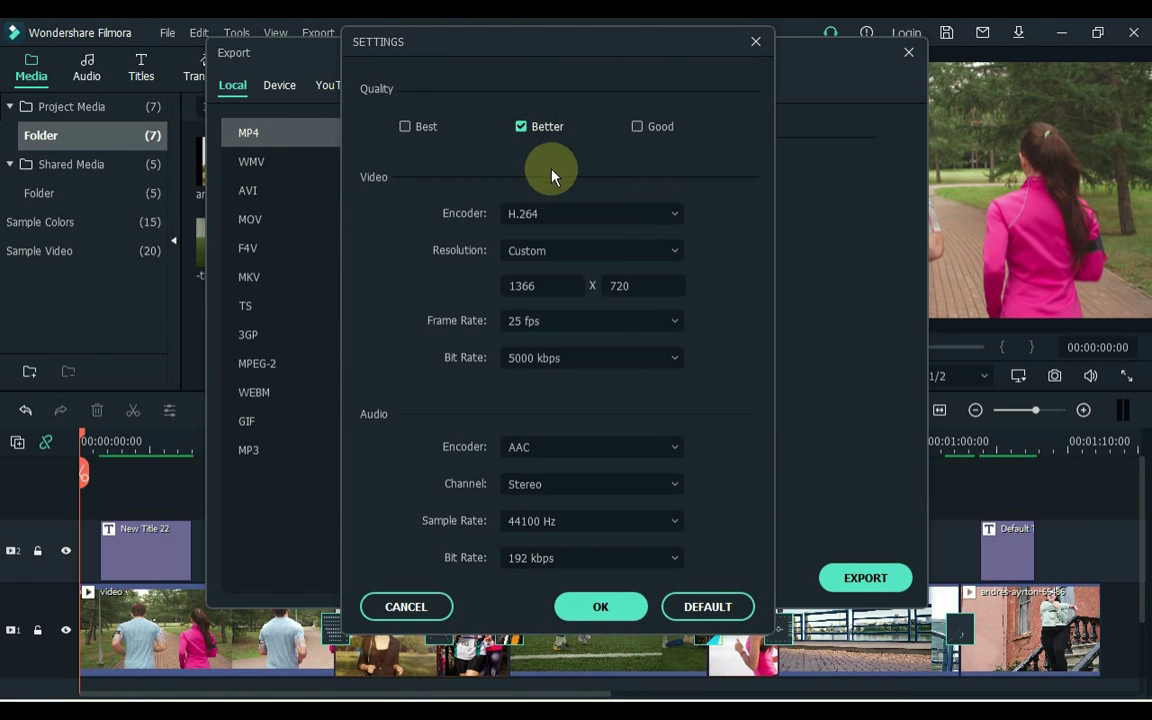
{"action": "left_click", "coordinate": [556, 213]}
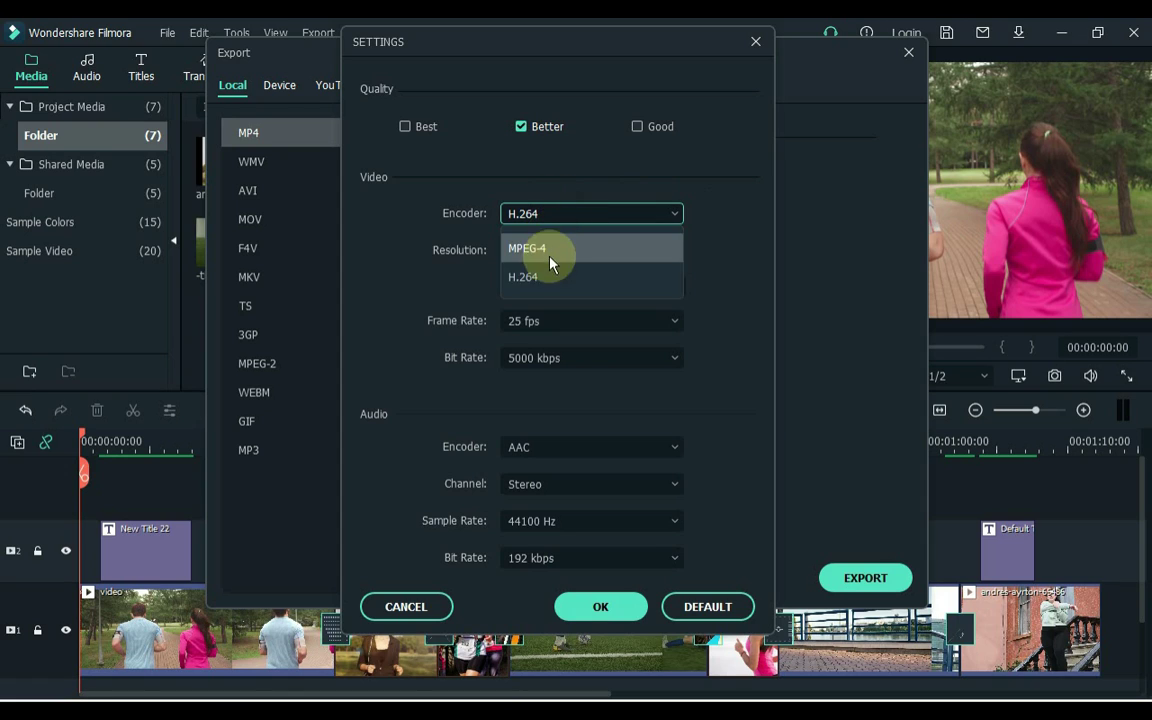
{"action": "left_click", "coordinate": [597, 216]}
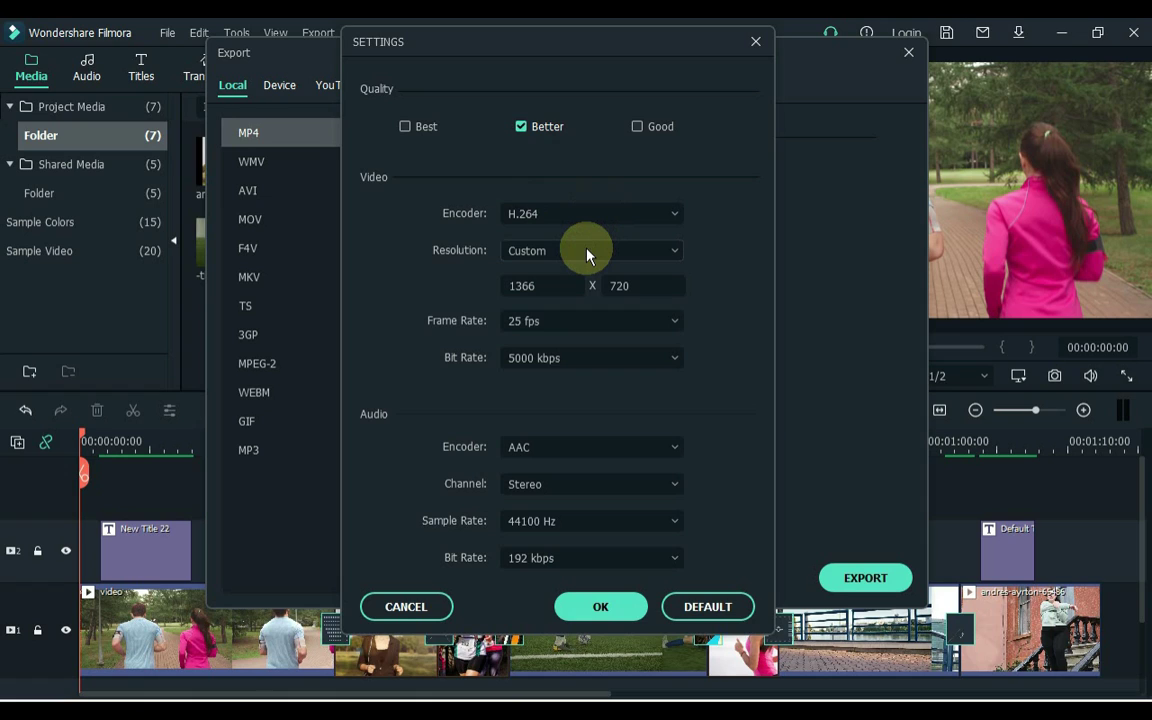
Step: Set resolution 1920x1080, frame rate 30 fps and video bit rate 8000 kbps
{"action": "left_click", "coordinate": [586, 252]}
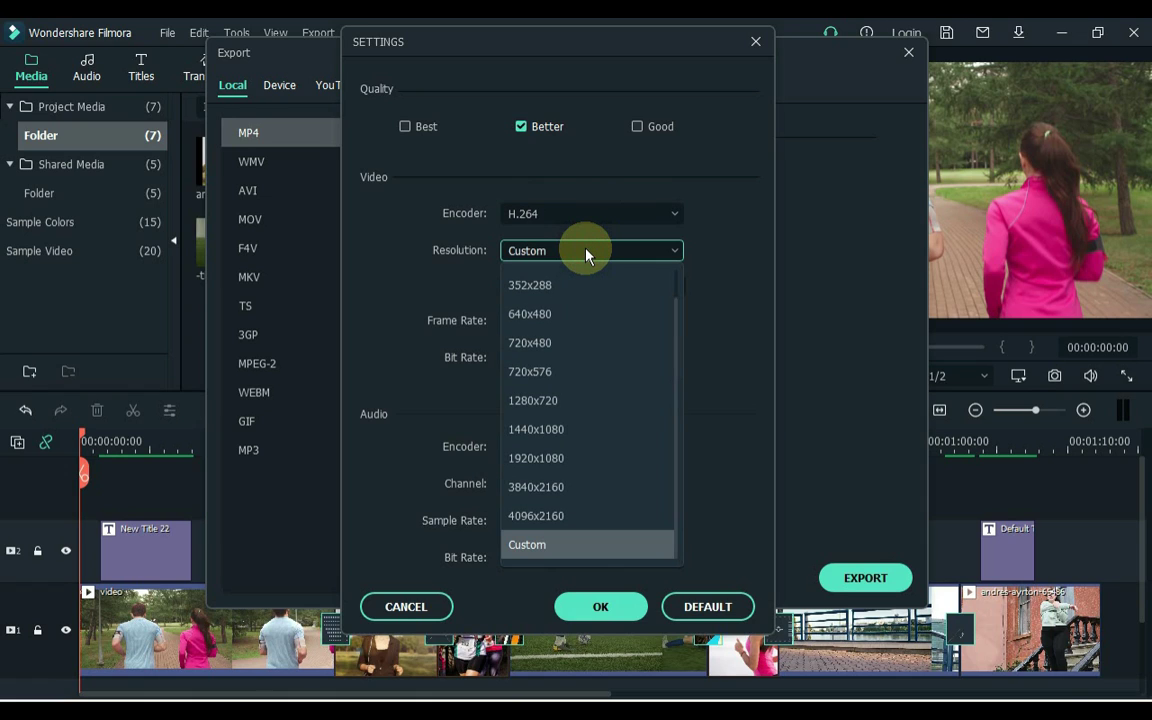
{"action": "left_click", "coordinate": [555, 460]}
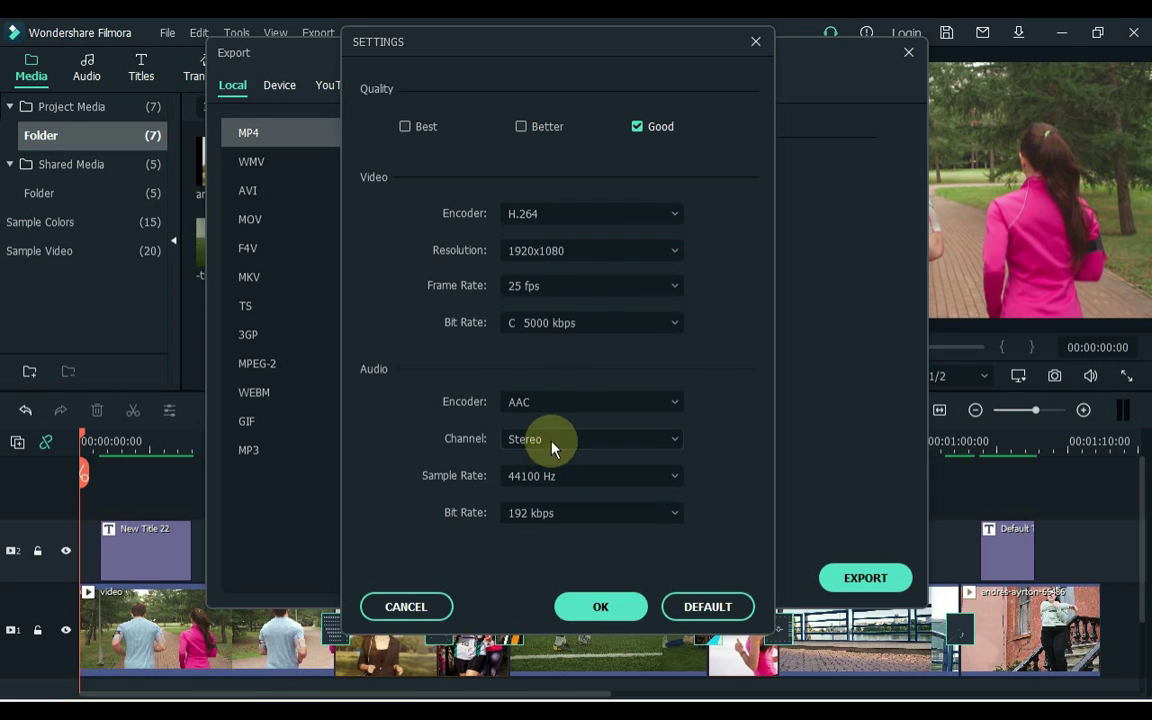
{"action": "left_click", "coordinate": [566, 292]}
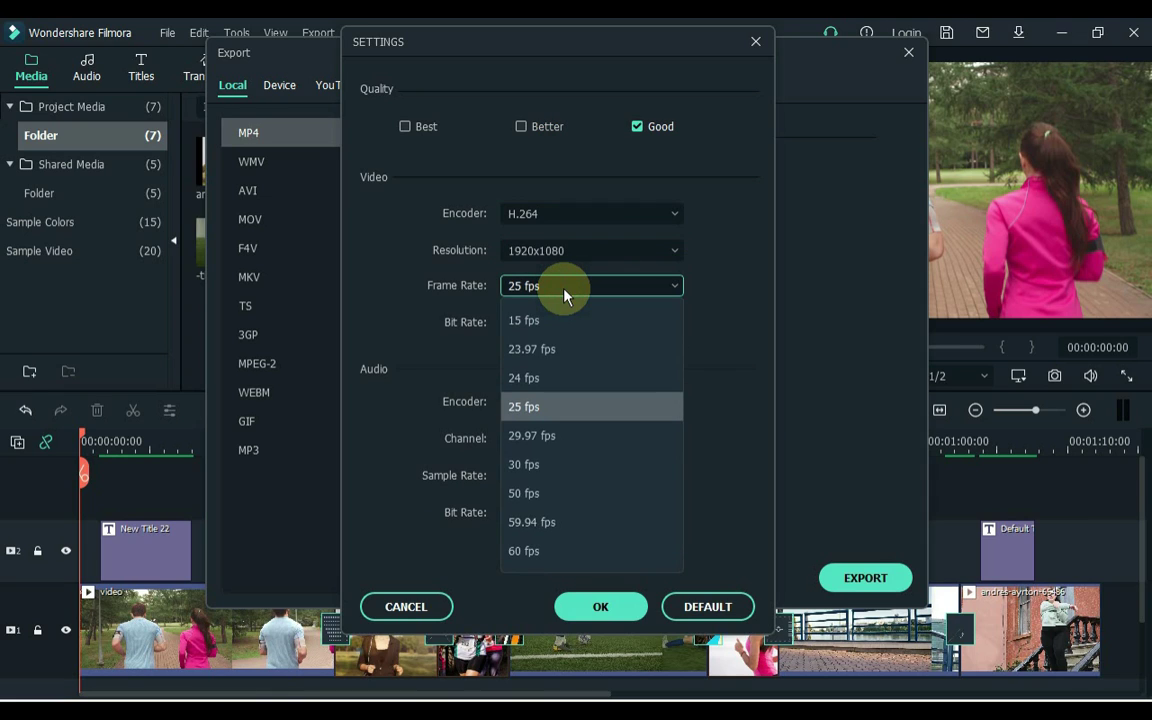
{"action": "left_click", "coordinate": [556, 466]}
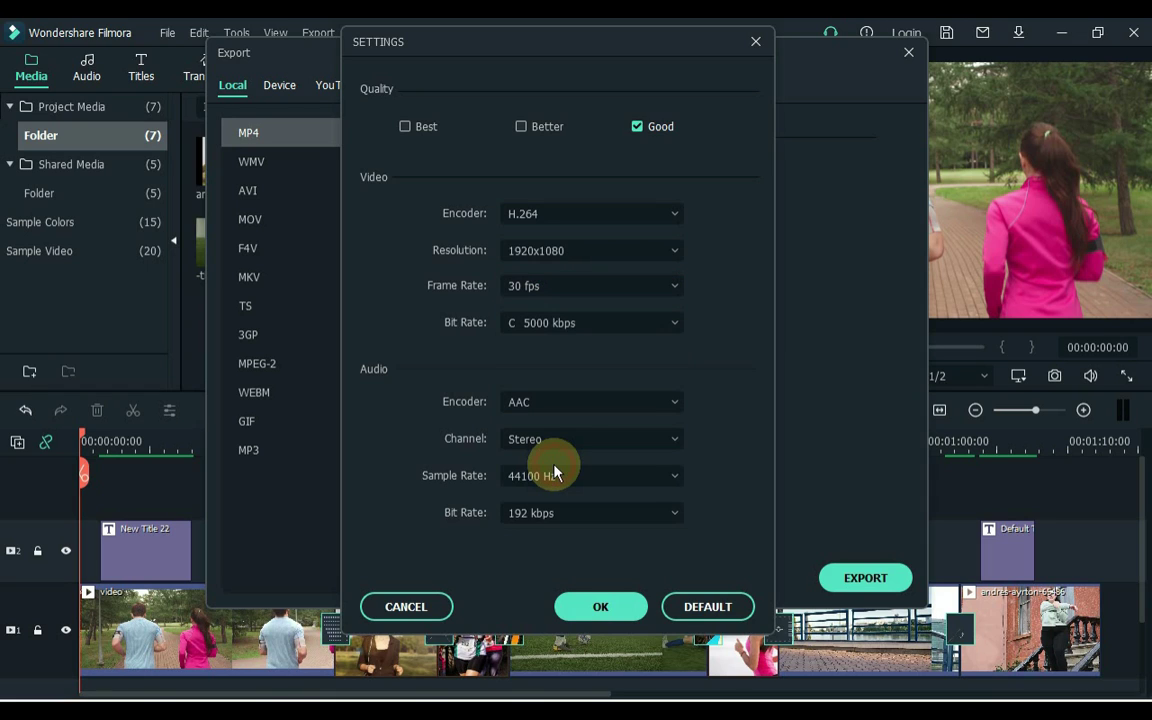
{"action": "left_click", "coordinate": [604, 330]}
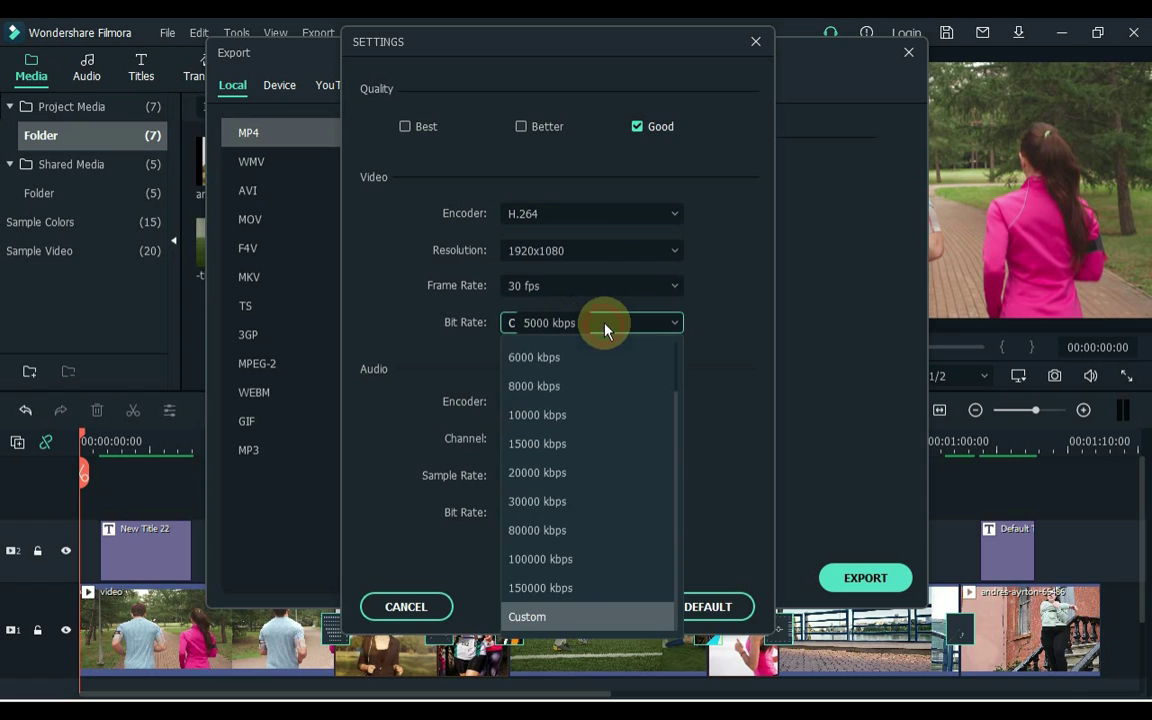
{"action": "left_click", "coordinate": [590, 390]}
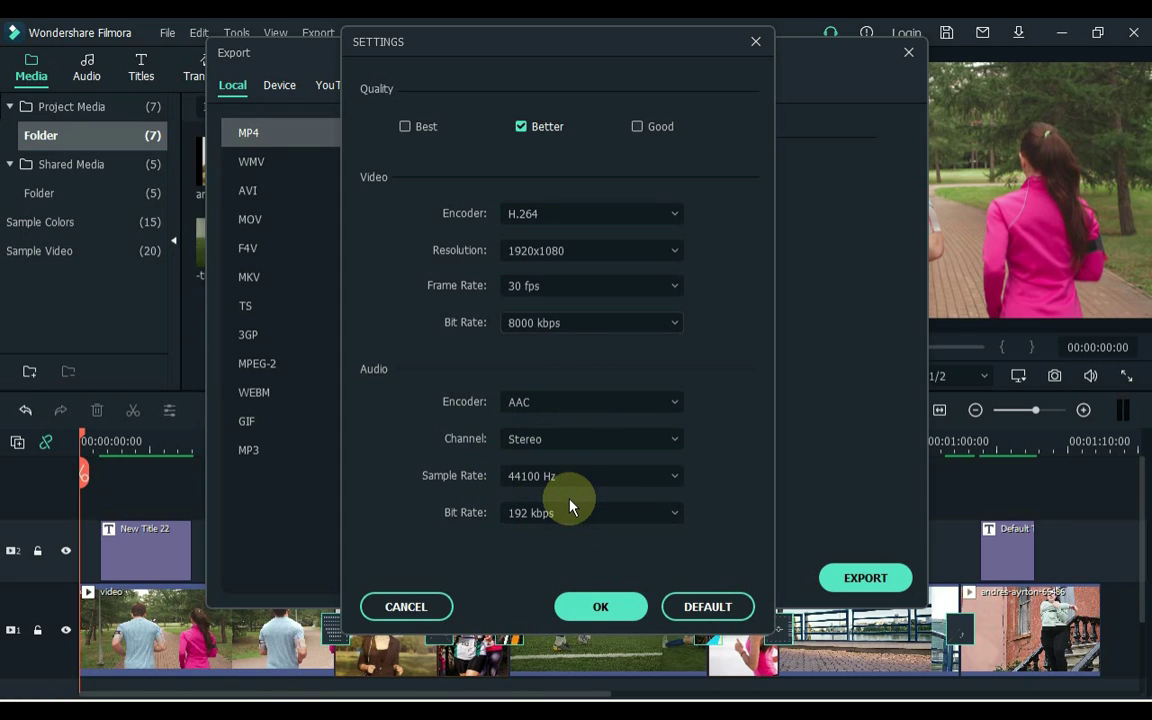
Step: Apply the settings and export the timeline as My Video.mp4
{"action": "left_click", "coordinate": [598, 609]}
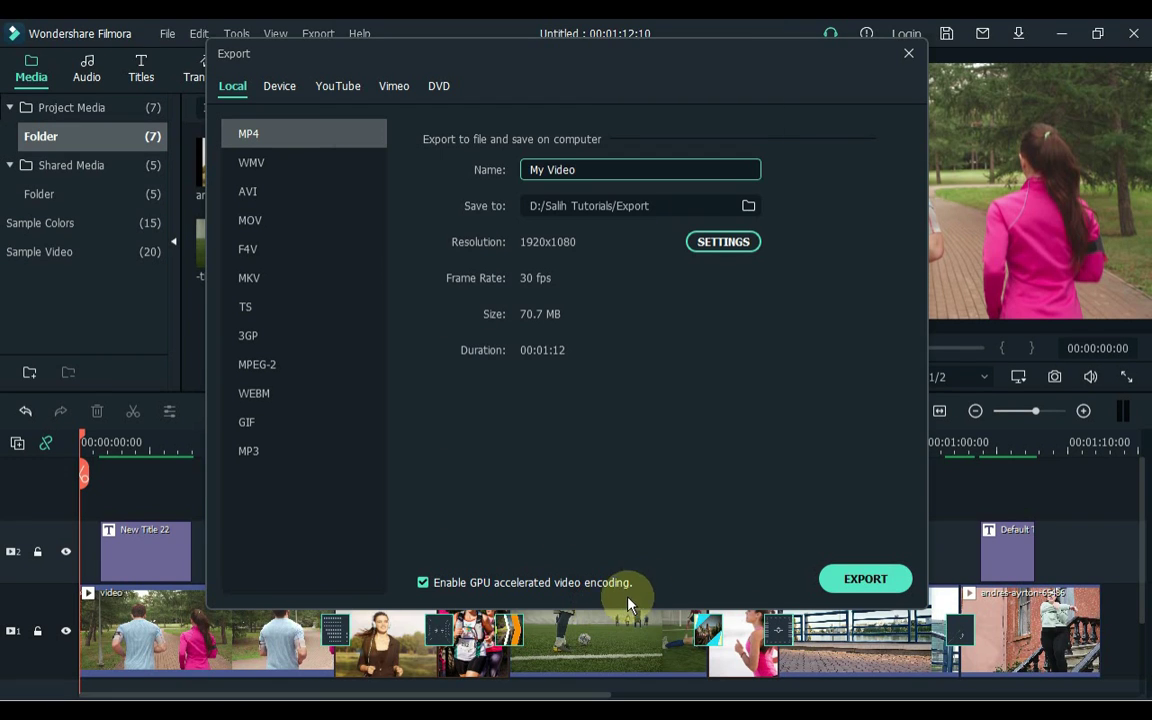
{"action": "left_click", "coordinate": [830, 578]}
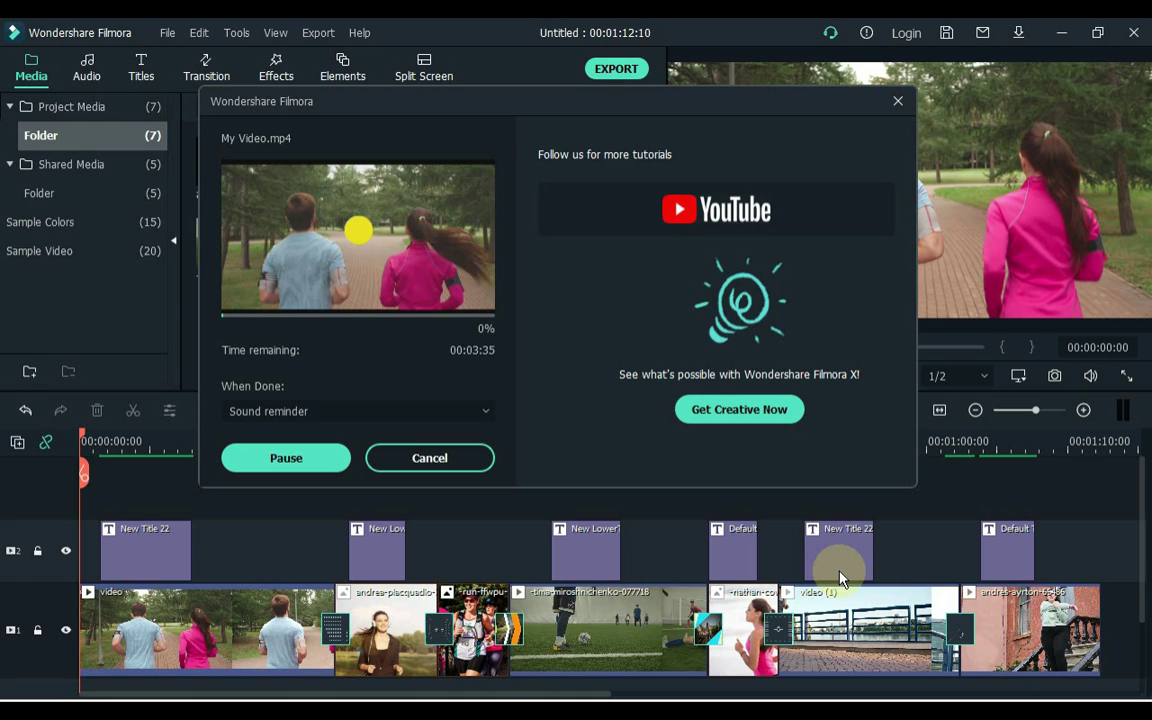